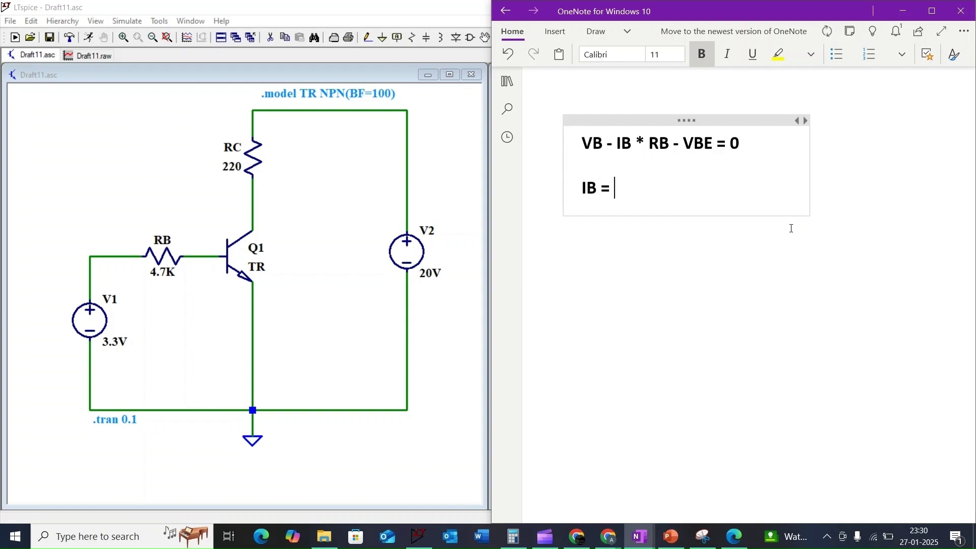
Write IB = (VB - VBE)/RB, then substitute IB = (3.3V - 0.876V) / 4.7 kΩ = 0.515mA
{"action": "type", "text": "(VB - VBE"}
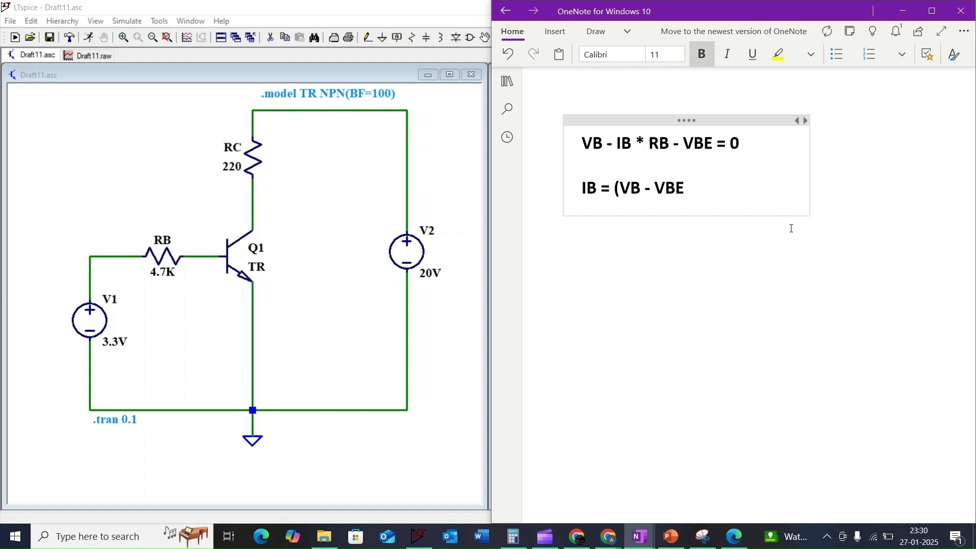
{"action": "type", "text": ")/RB"}
{"action": "key", "text": "Return"}
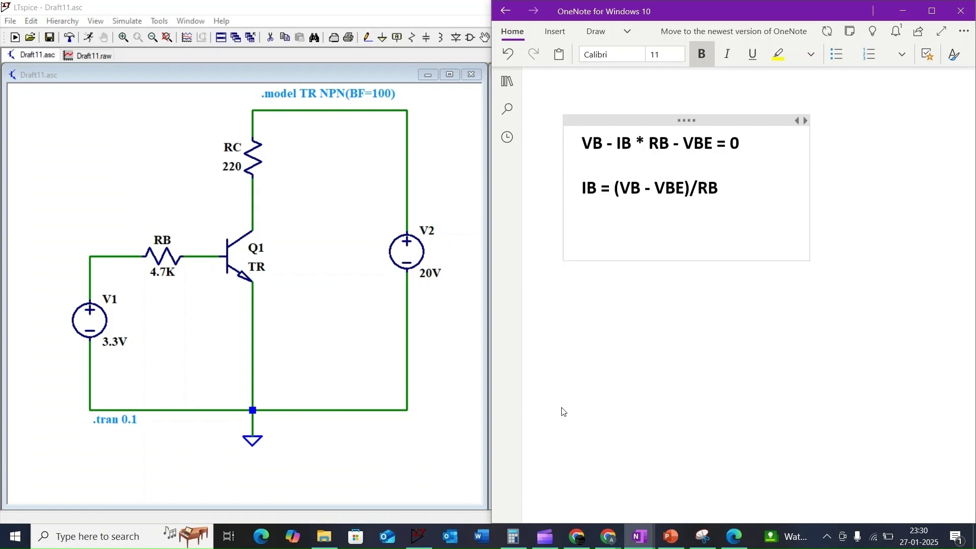
{"action": "type", "text": "IB = ("}
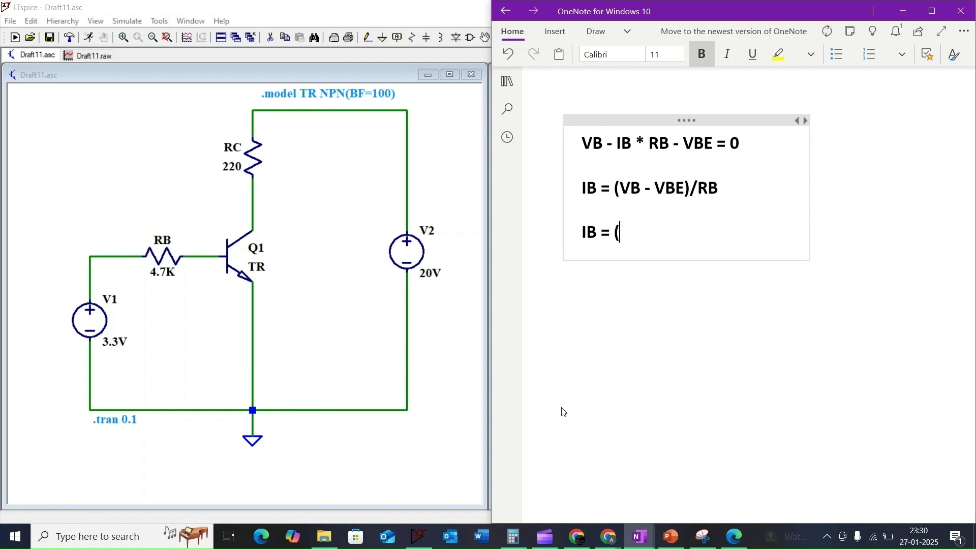
{"action": "type", "text": "3.3V - 0."}
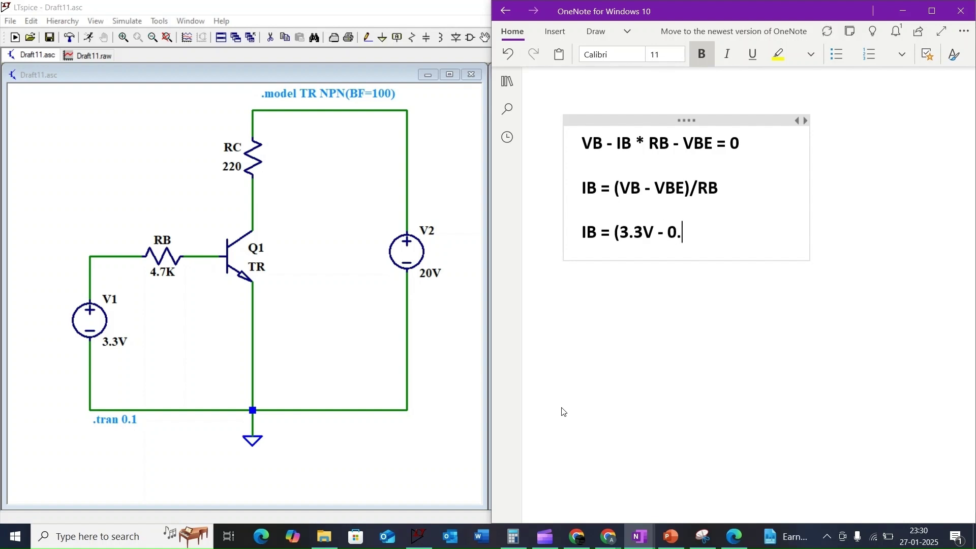
{"action": "type", "text": "876V) /"}
{"action": "type", "text": "4.7 kΩ"}
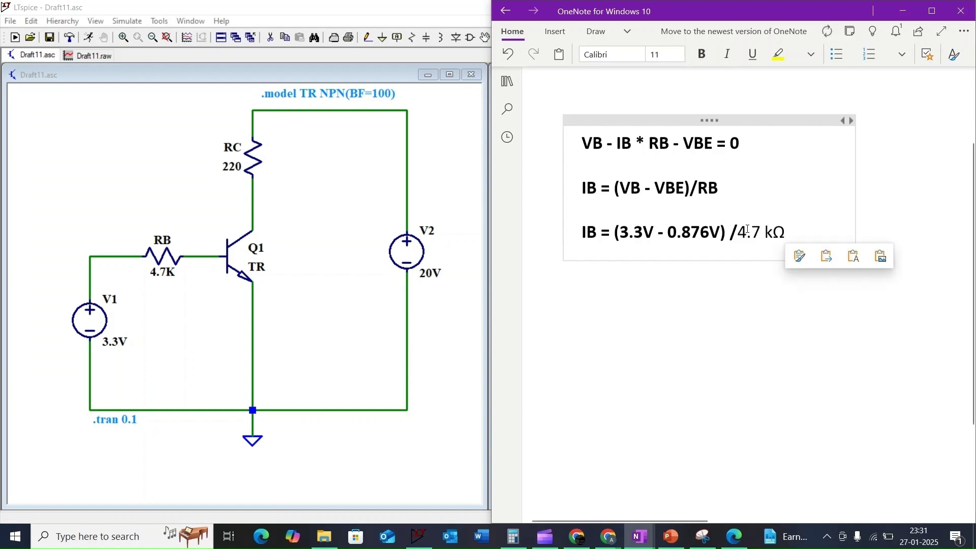
{"action": "type", "text": "="}
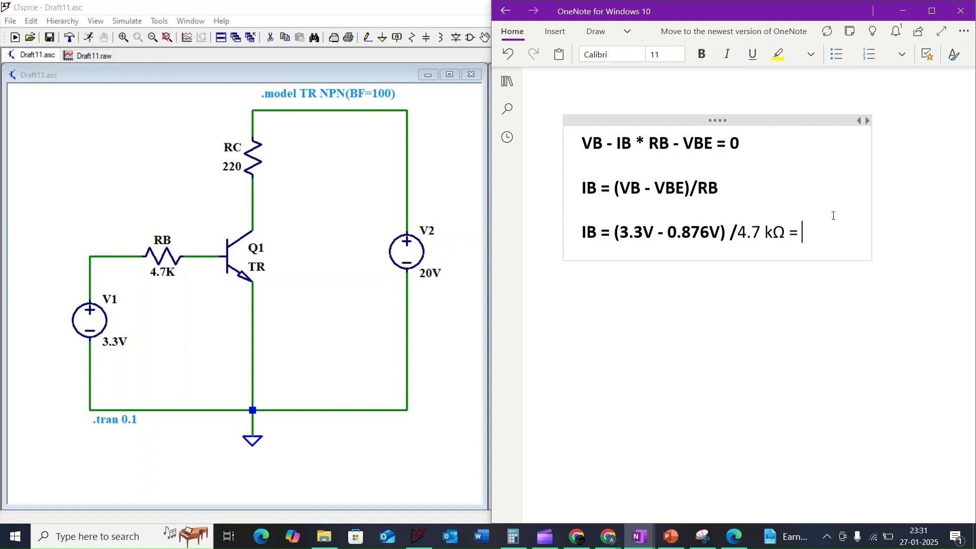
{"action": "type", "text": " 0."}
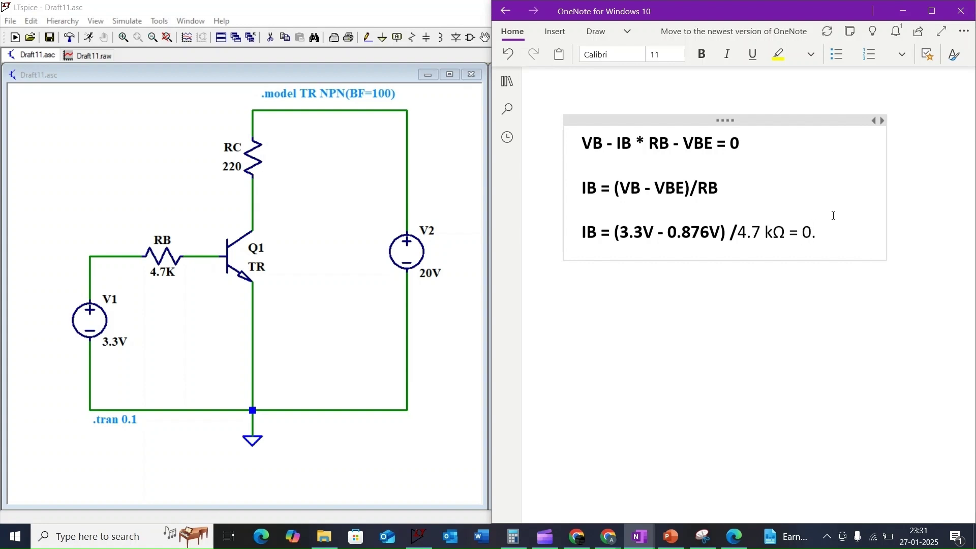
{"action": "type", "text": "515"}
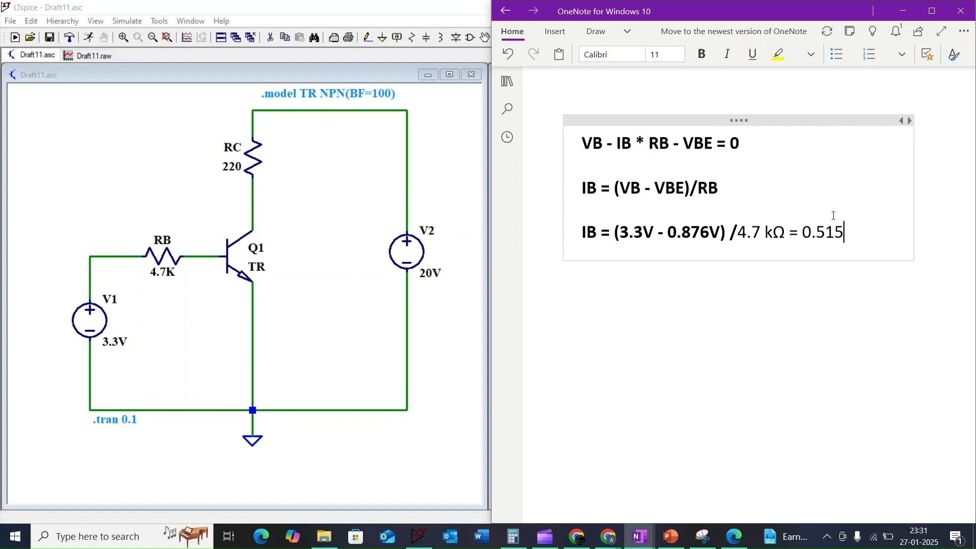
{"action": "type", "text": "mA"}
Add the line IC = β * IB = 100 * 0.515mA = 51.5mA below the IB result
{"action": "key", "text": "Return"}
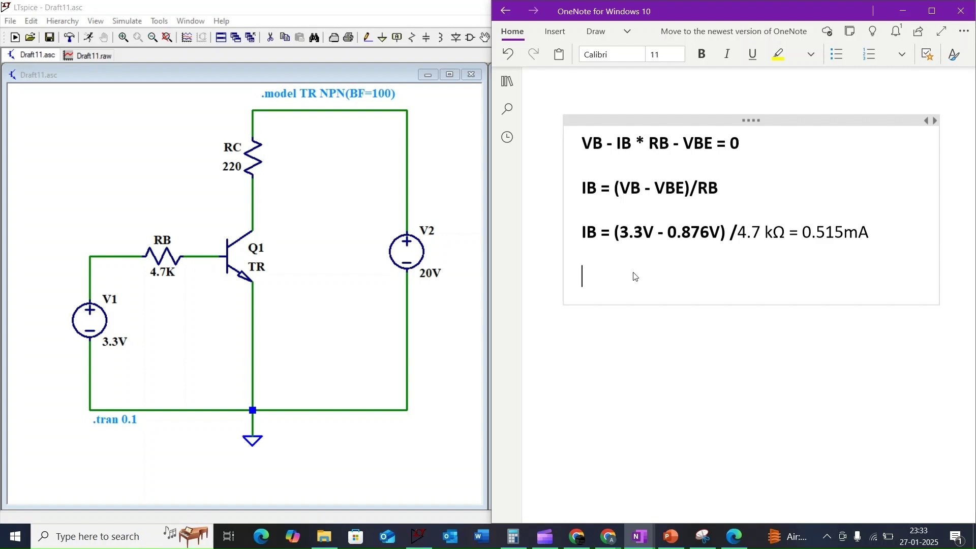
{"action": "type", "text": "IC ="}
{"action": "type", "text": "β"}
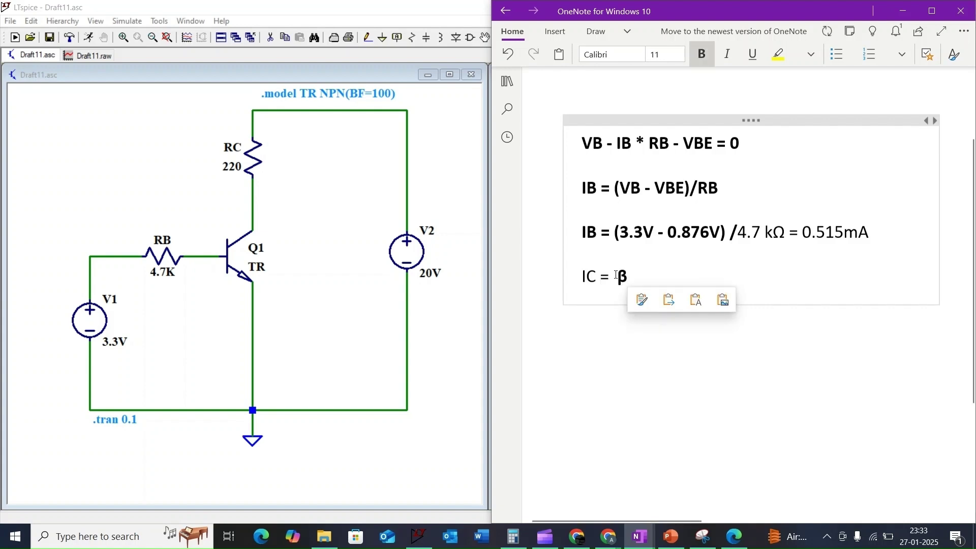
{"action": "type", "text": "* I"}
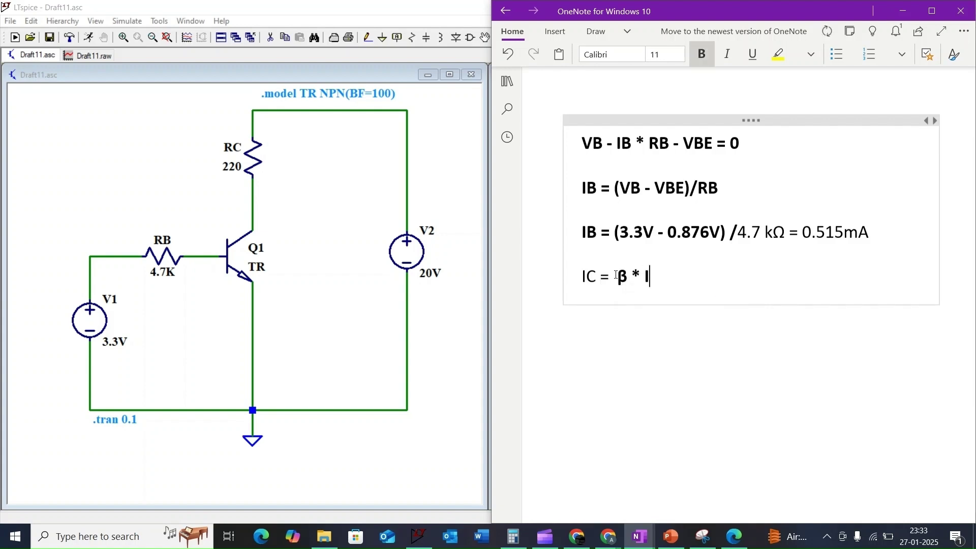
{"action": "type", "text": "B = 100 * 0.51"}
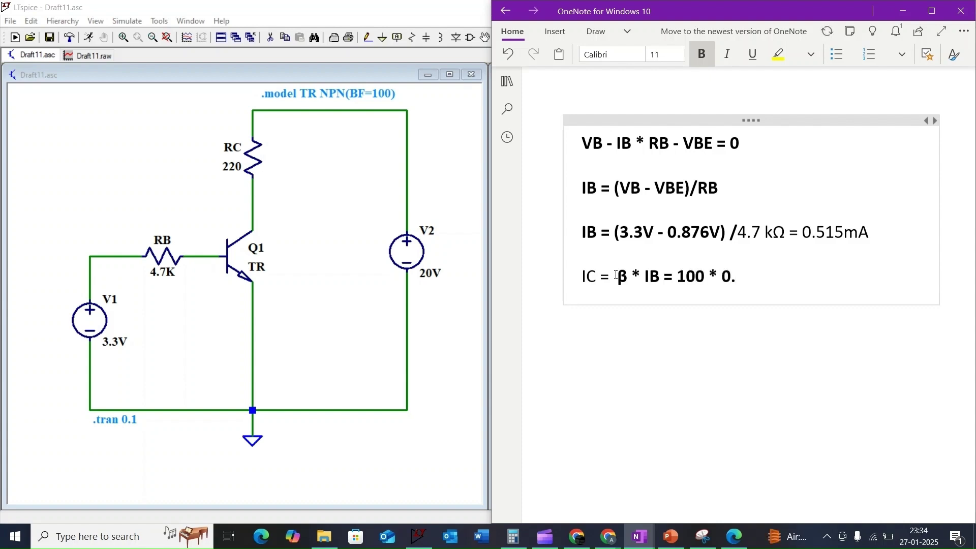
{"action": "type", "text": "5mA = 51.5mA"}
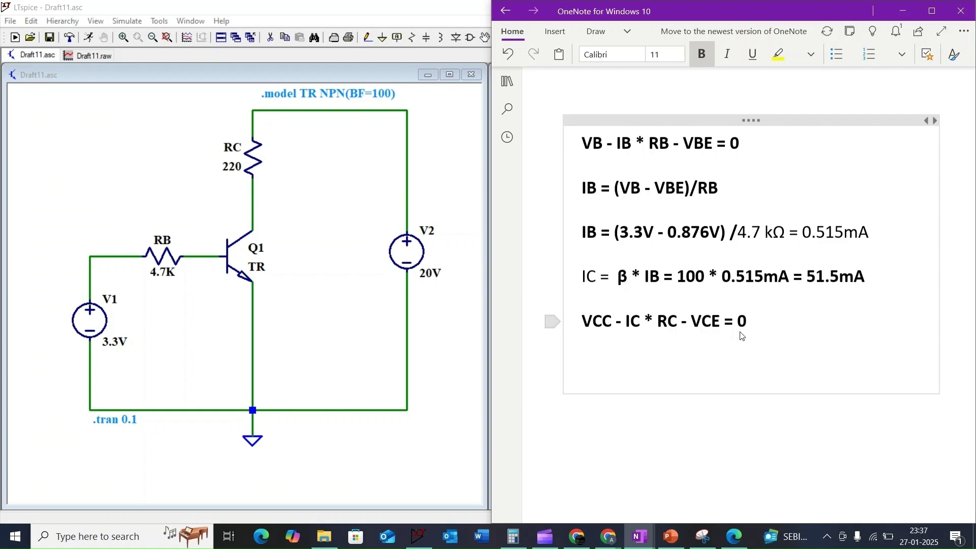
Add VCE = VCC - IC * RC = 20V - (51.5mA * 220 Ω) = 8.67 on a new line
{"action": "key", "text": "Return"}
{"action": "type", "text": "VCE ="}
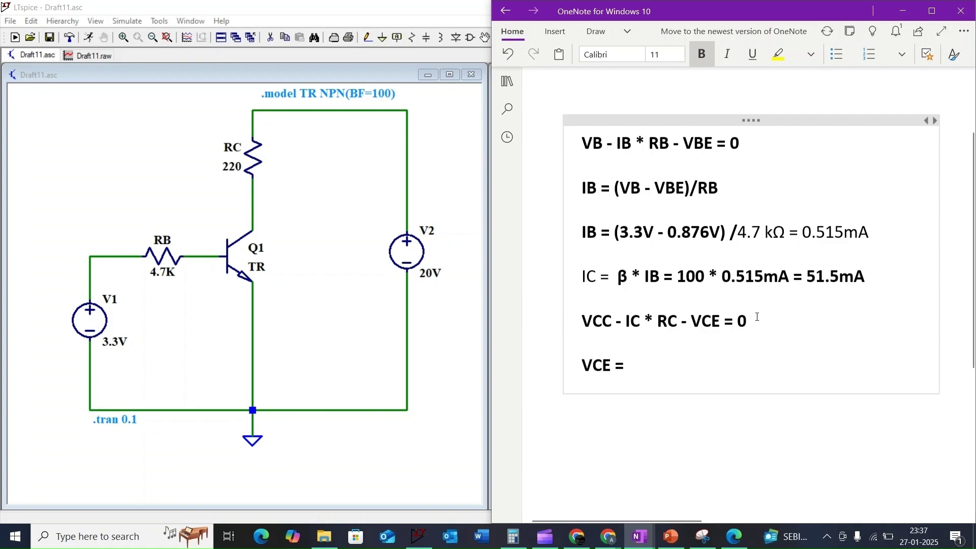
{"action": "type", "text": " VCC -"}
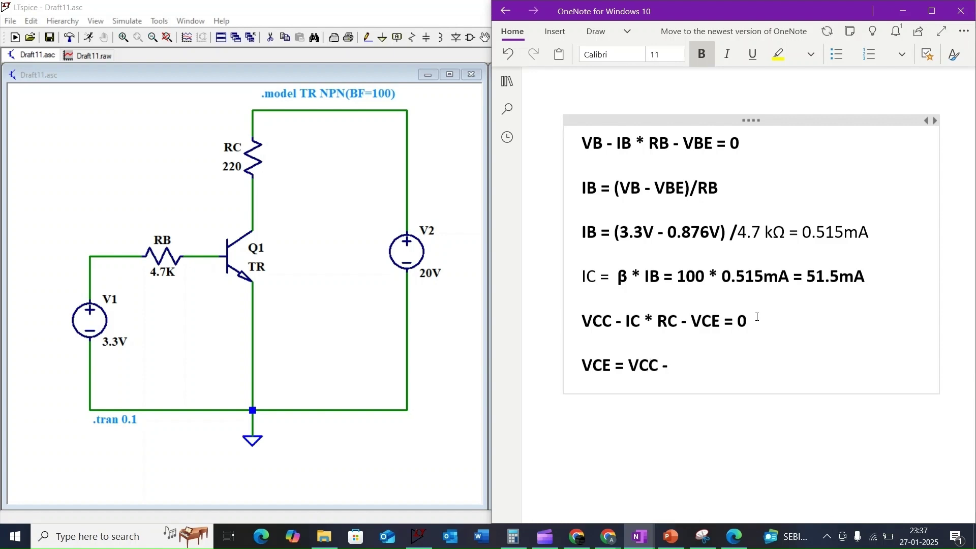
{"action": "type", "text": " IC * RC = 20"}
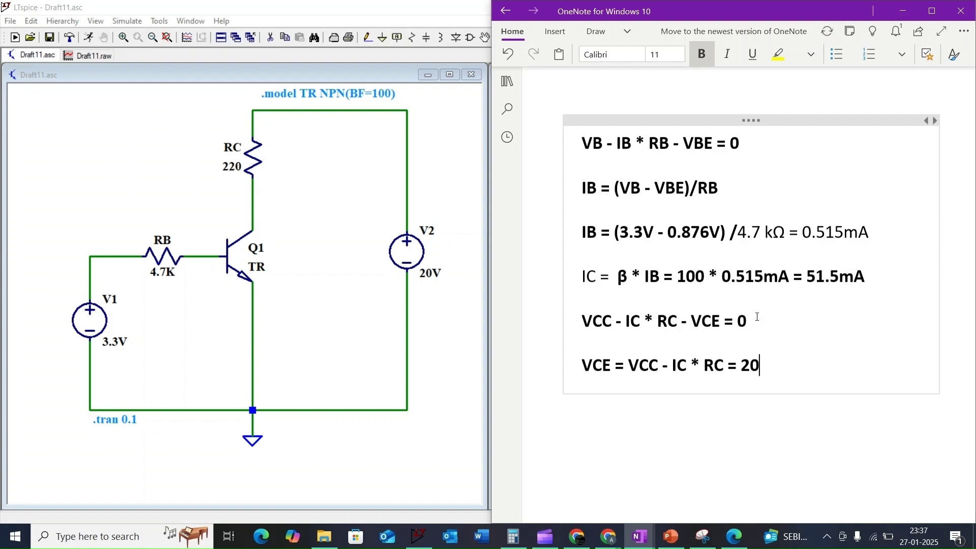
{"action": "type", "text": "V - (51.5m"}
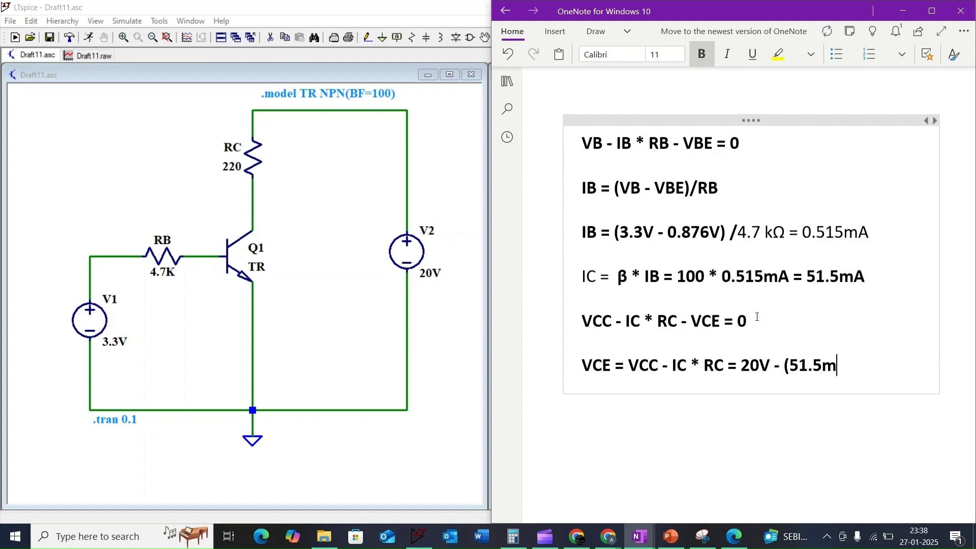
{"action": "type", "text": "A * 220 Ω)= "}
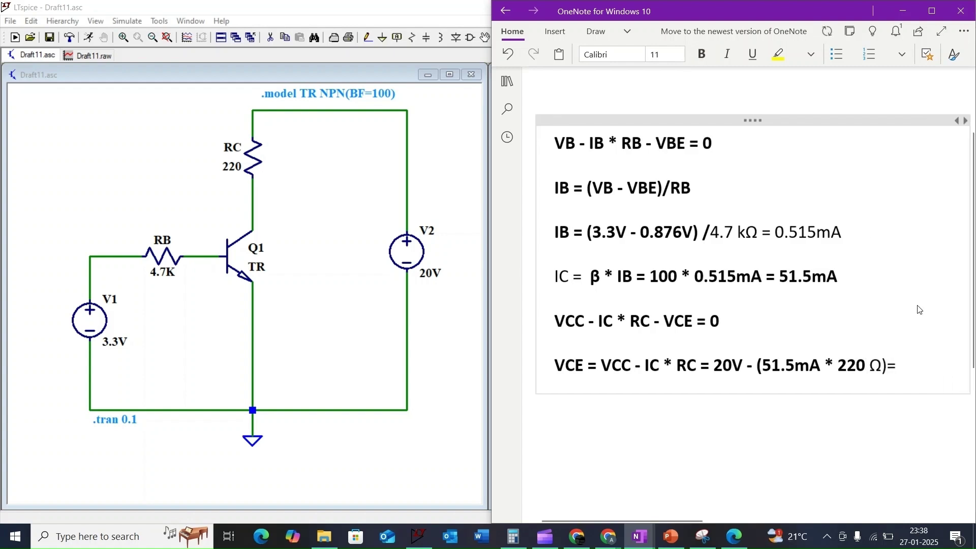
{"action": "type", "text": "8."}
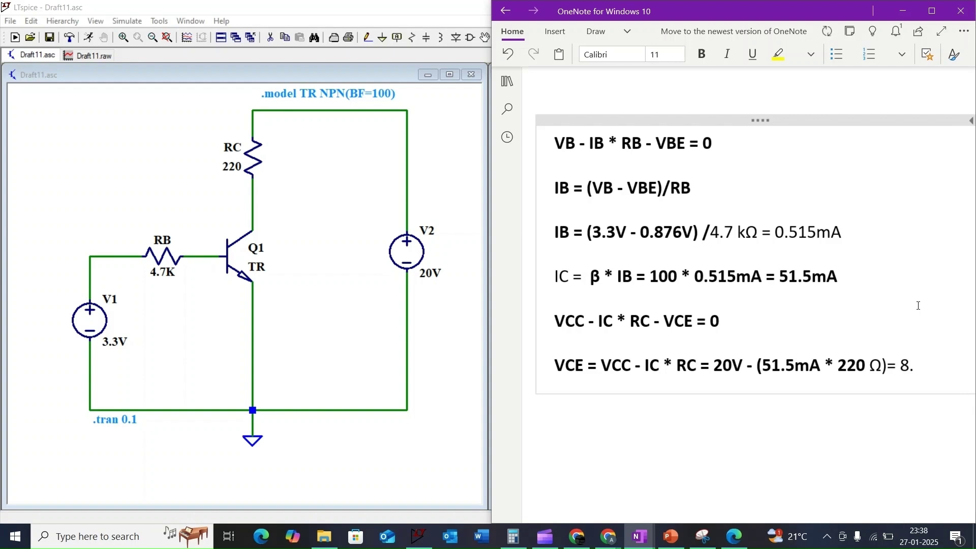
{"action": "type", "text": "67"}
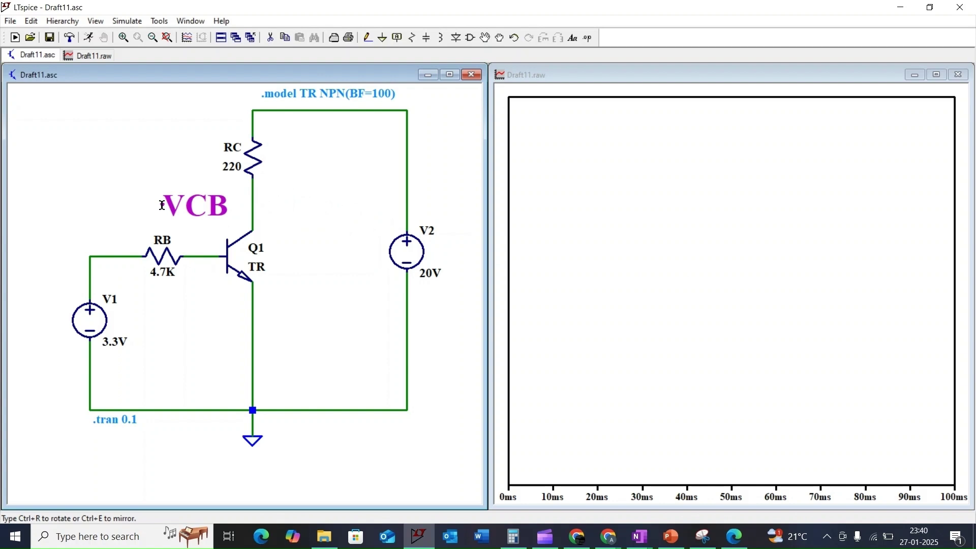
Place the VCB label on the schematic and write VCB = VC - VB in the notes
{"action": "left_click", "coordinate": [162, 205]}
{"action": "key", "text": "alt+Tab"}
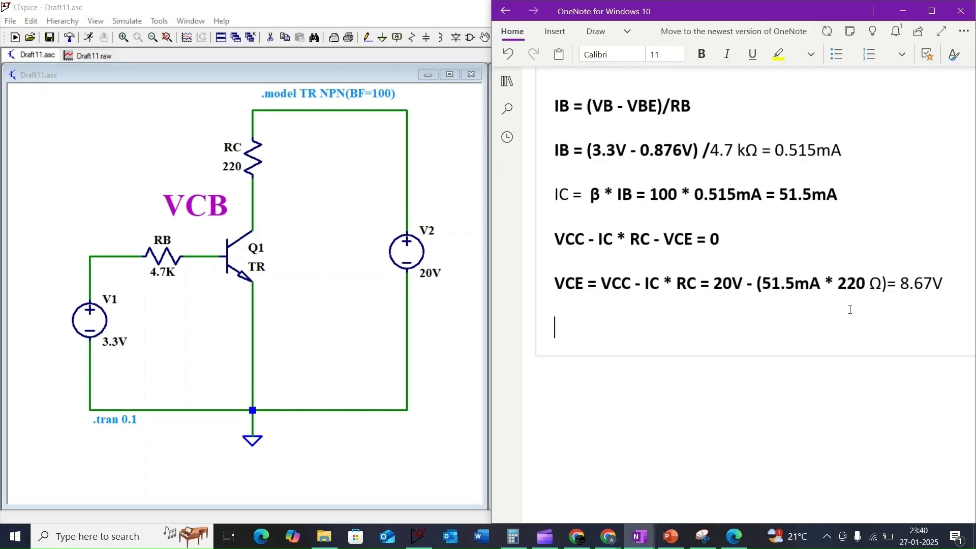
{"action": "type", "text": "VCB = VC -VB"}
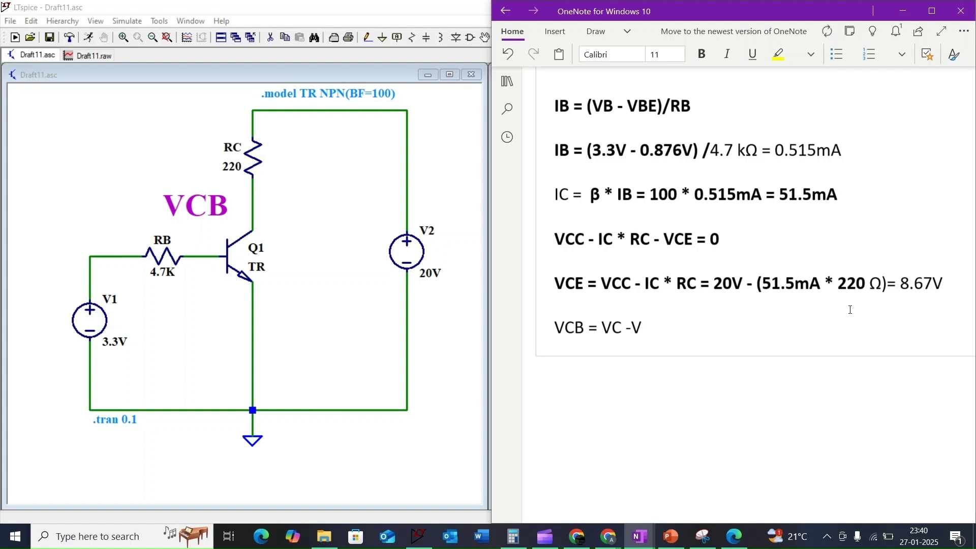
{"action": "key", "text": "Return"}
Label the emitter E on the schematic and note VE = 0V
{"action": "left_click", "coordinate": [264, 313]}
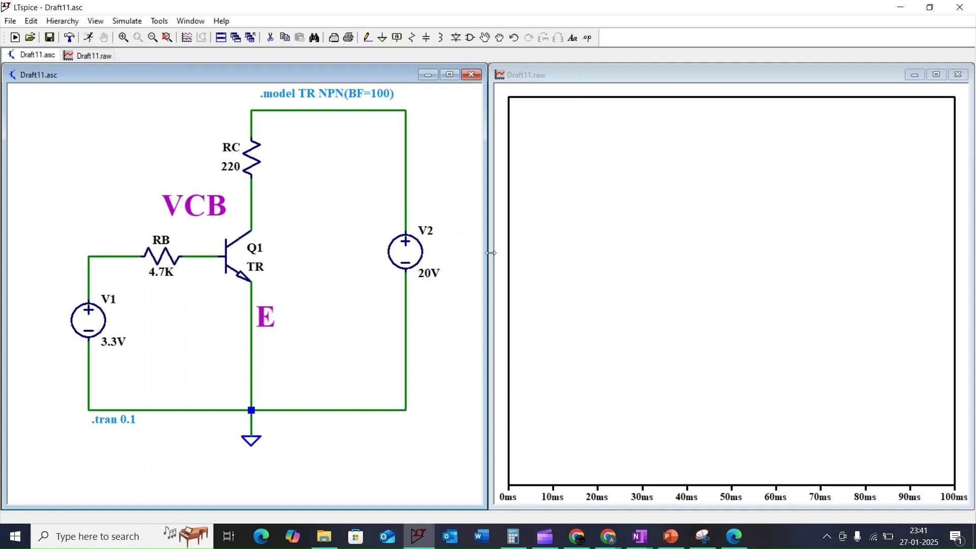
{"action": "key", "text": "alt+Tab"}
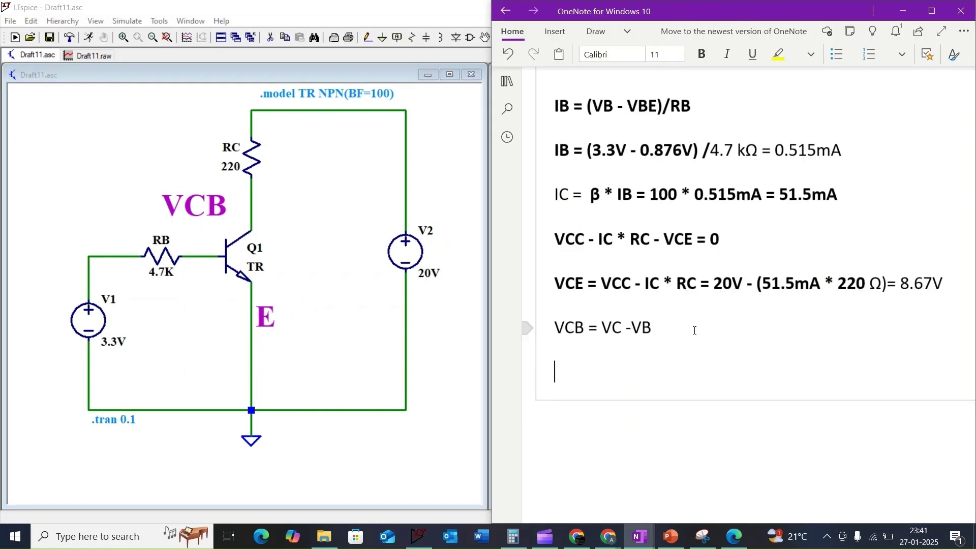
{"action": "type", "text": "VE -"}
{"action": "key", "text": "BackSpace"}
{"action": "type", "text": "= 0V"}
{"action": "key", "text": "Return"}
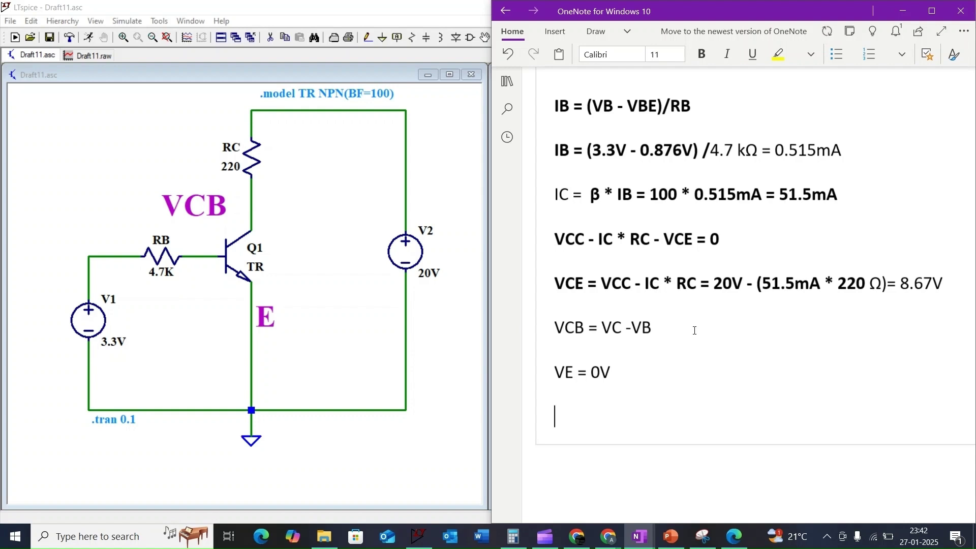
Derive VCE = VC - VE = VC and VCB = VCE - VB = 8.67V - 0.876V = 7.78V
{"action": "type", "text": "VCE = VC -"}
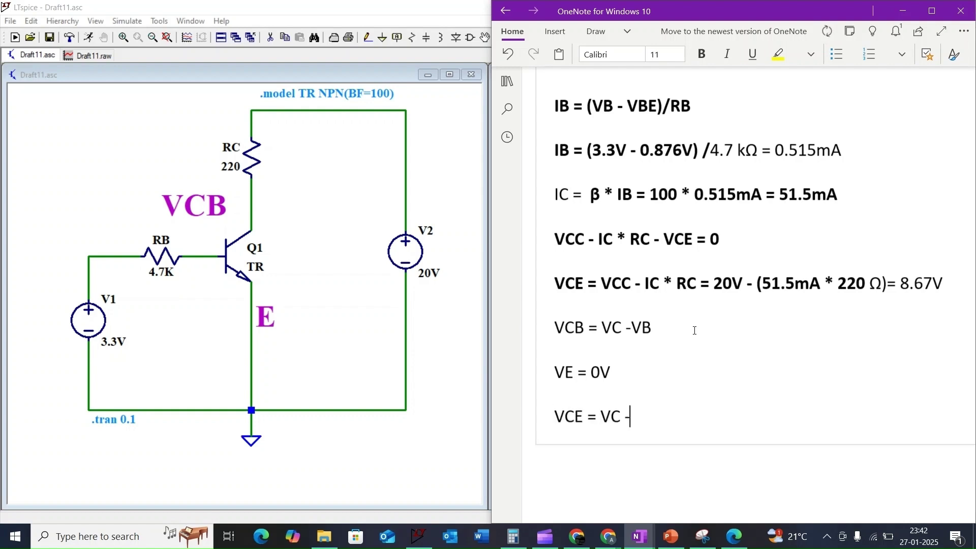
{"action": "type", "text": "VE"}
{"action": "key", "text": "Return"}
{"action": "type", "text": "VCE "}
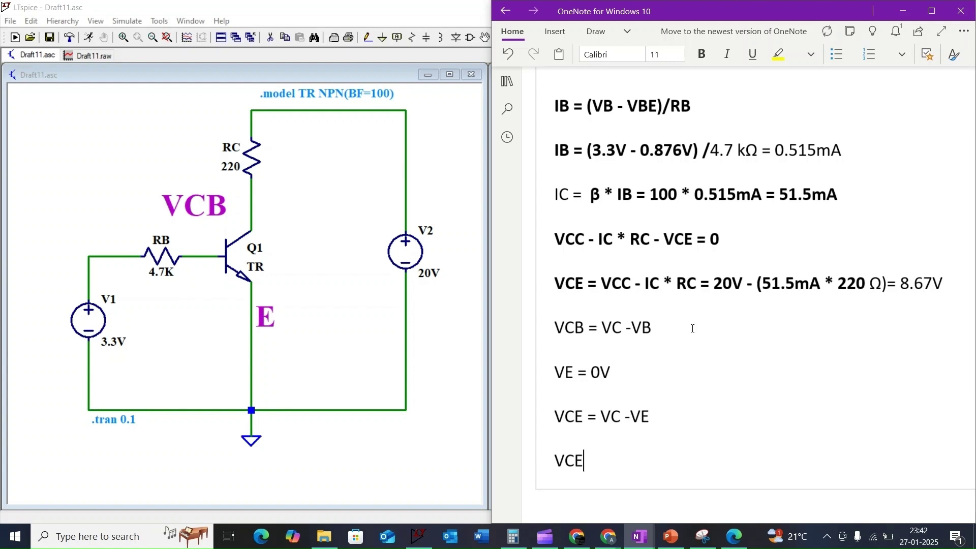
{"action": "type", "text": "= "}
{"action": "type", "text": "VC"}
{"action": "key", "text": "Return"}
{"action": "scroll", "coordinate": [701, 346], "scroll_direction": "down", "scroll_amount": 3}
{"action": "type", "text": "V"}
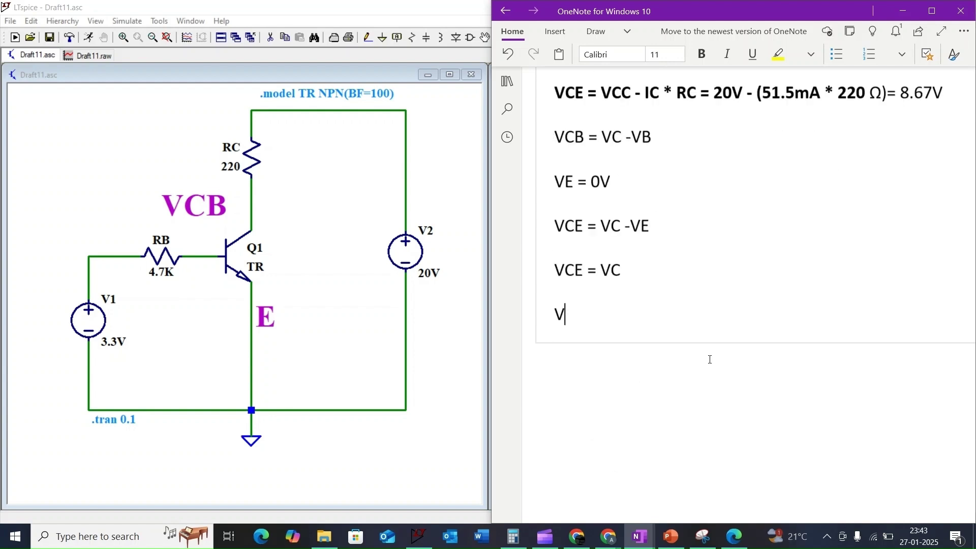
{"action": "type", "text": "CB = VCE -"}
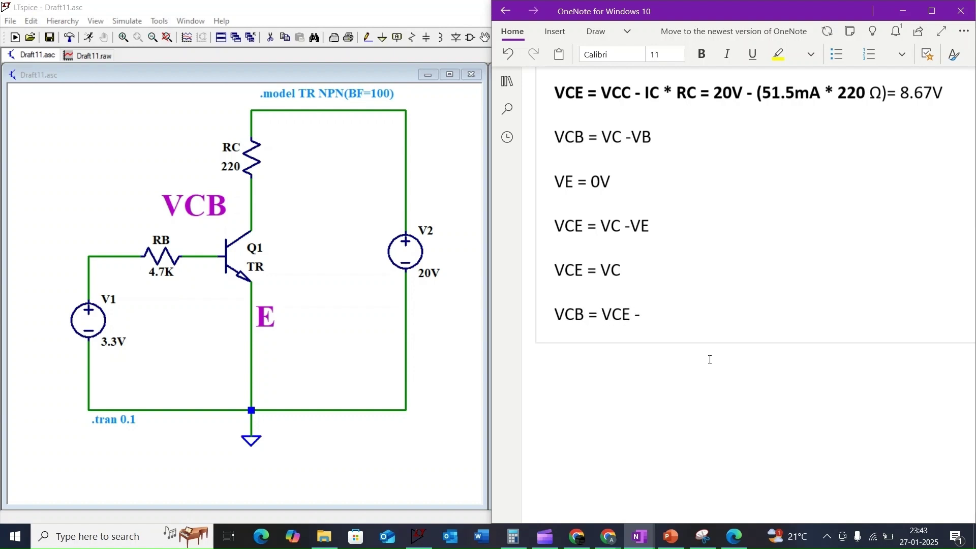
{"action": "type", "text": "VB"}
{"action": "type", "text": "="}
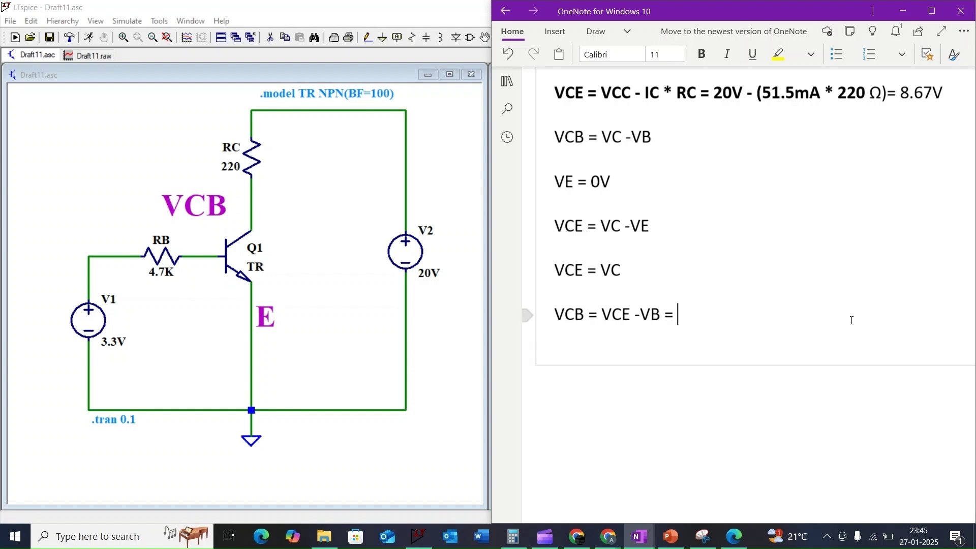
{"action": "type", "text": " 8.67V - 0.876V "}
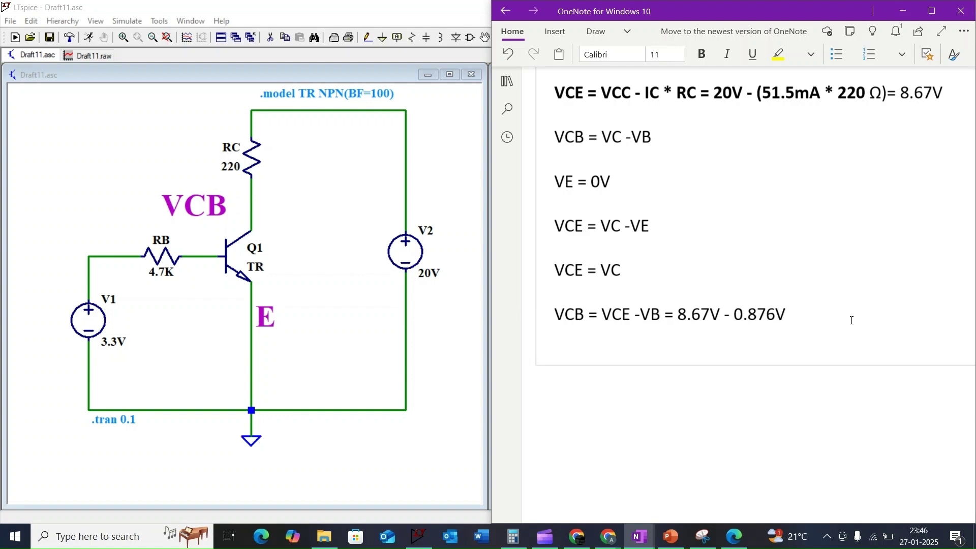
{"action": "type", "text": "= 7.78V"}
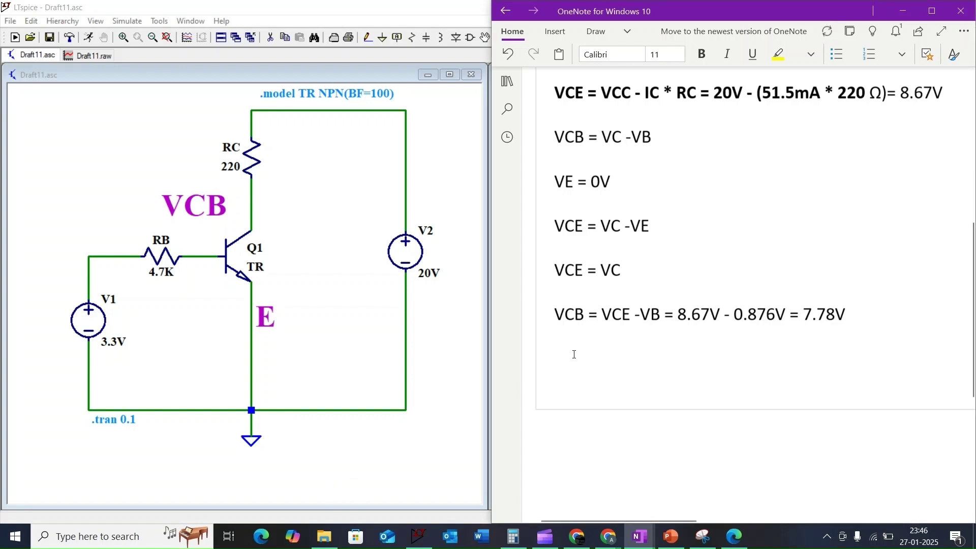
Paste VBE 0.876V, IB 0.515 mA, IC 51.5mA, VCE 8.67V and VCB 7.78V as separate summary lines
{"action": "type", "text": "VBE = 0.876V"}
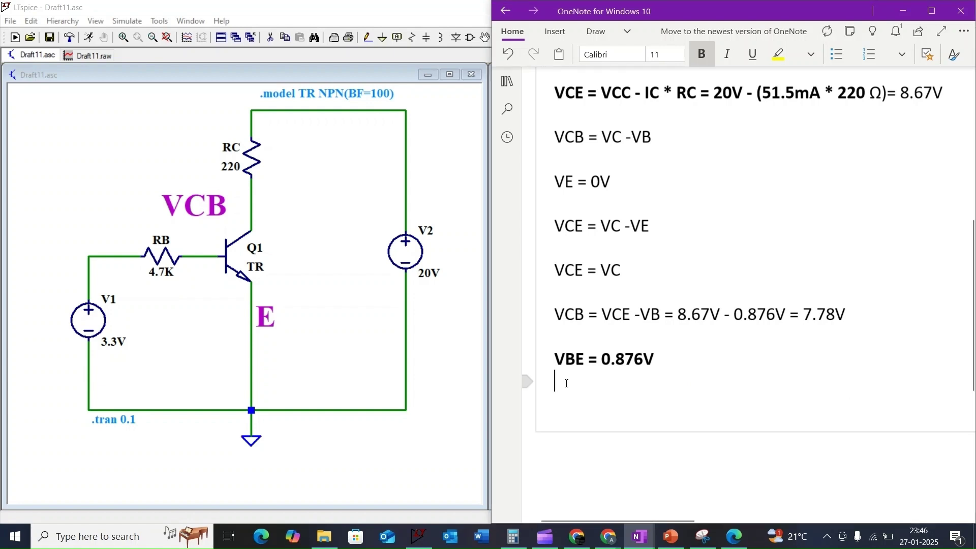
{"action": "type", "text": "IB = 0.515 mA"}
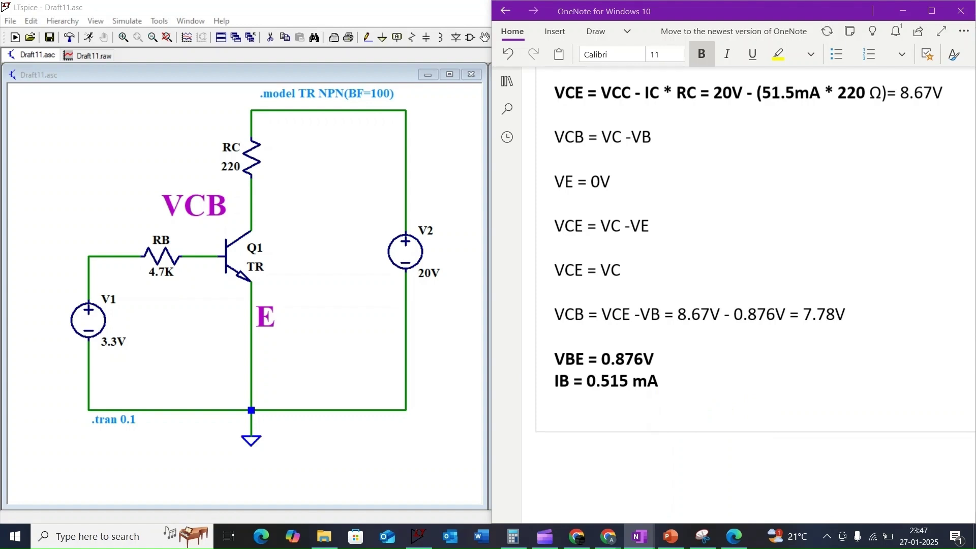
{"action": "left_click", "coordinate": [563, 401]}
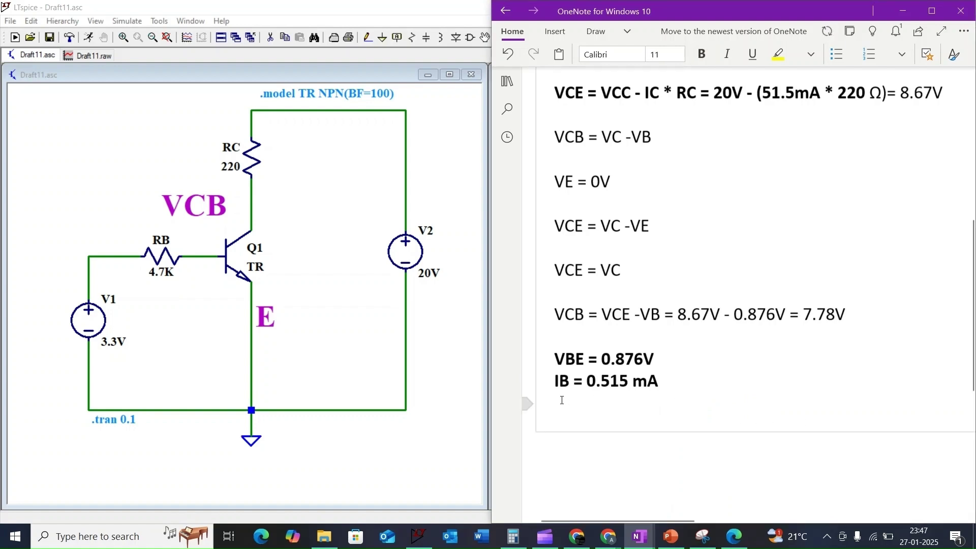
{"action": "type", "text": "IC = 51.5mA"}
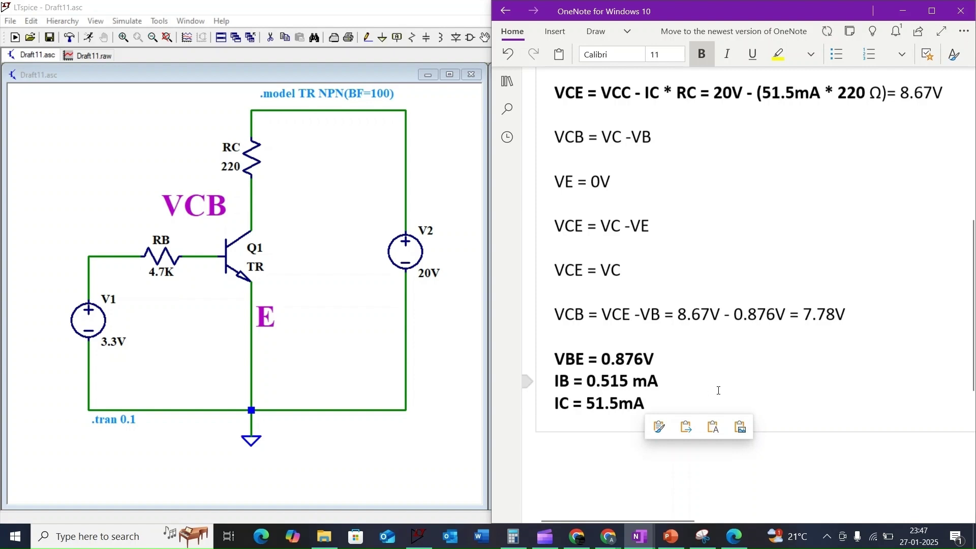
{"action": "key", "text": "Return"}
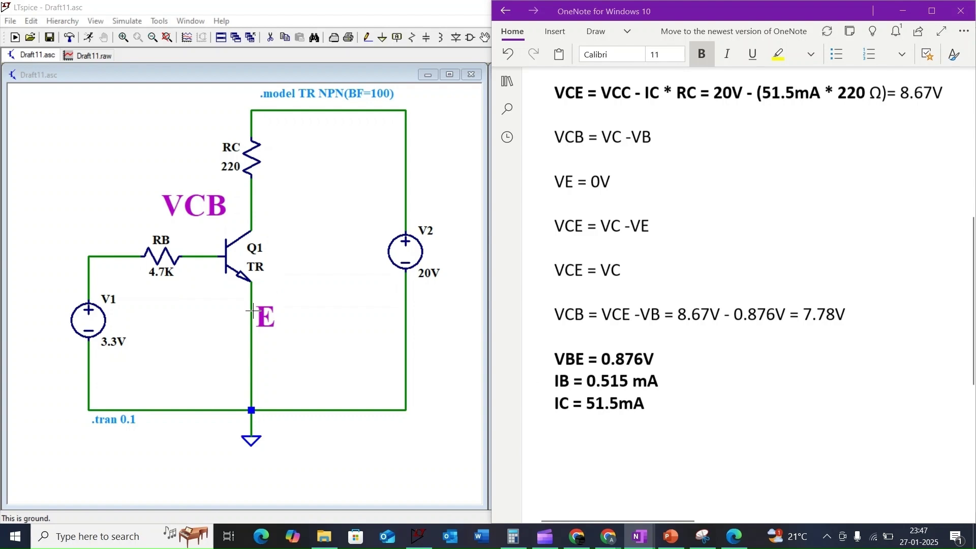
{"action": "left_click", "coordinate": [567, 430]}
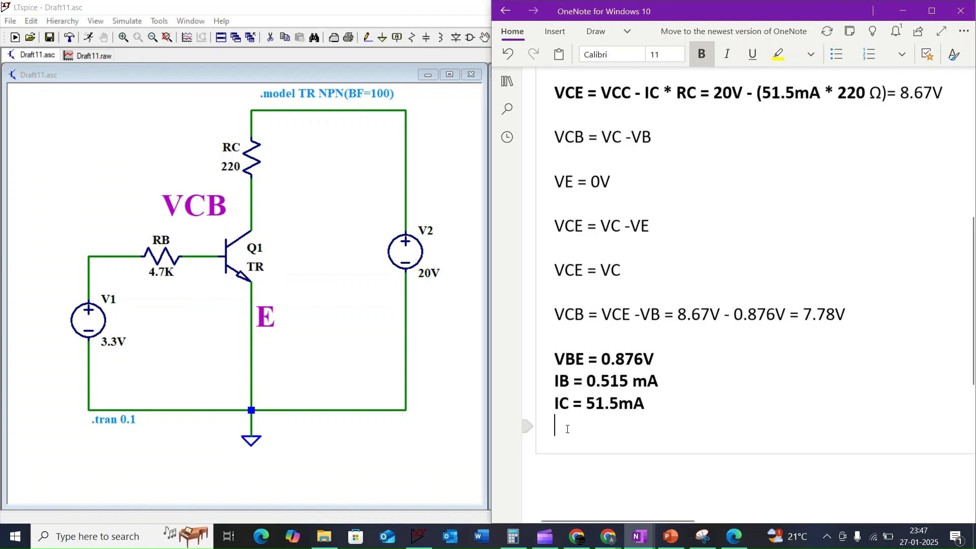
{"action": "type", "text": "VCE = 8.67V"}
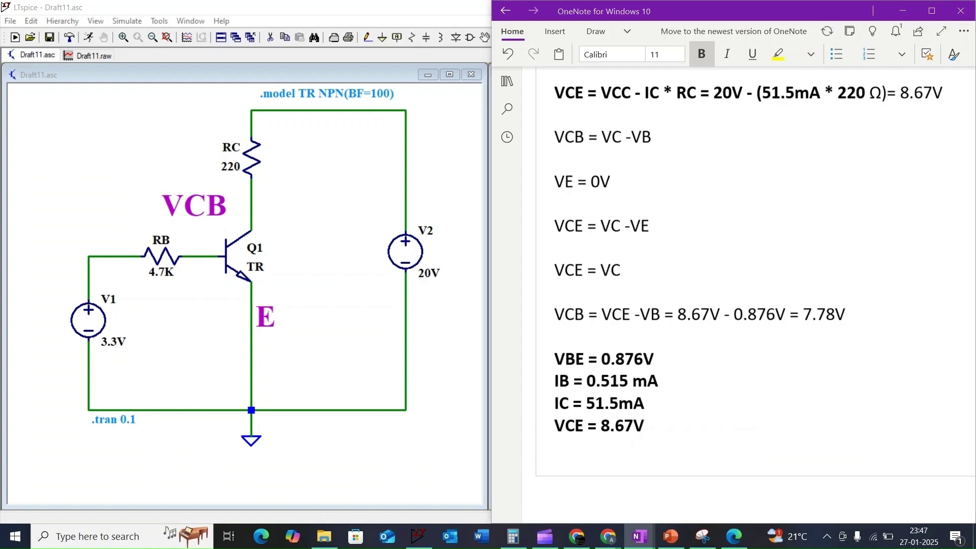
{"action": "left_click", "coordinate": [654, 422]}
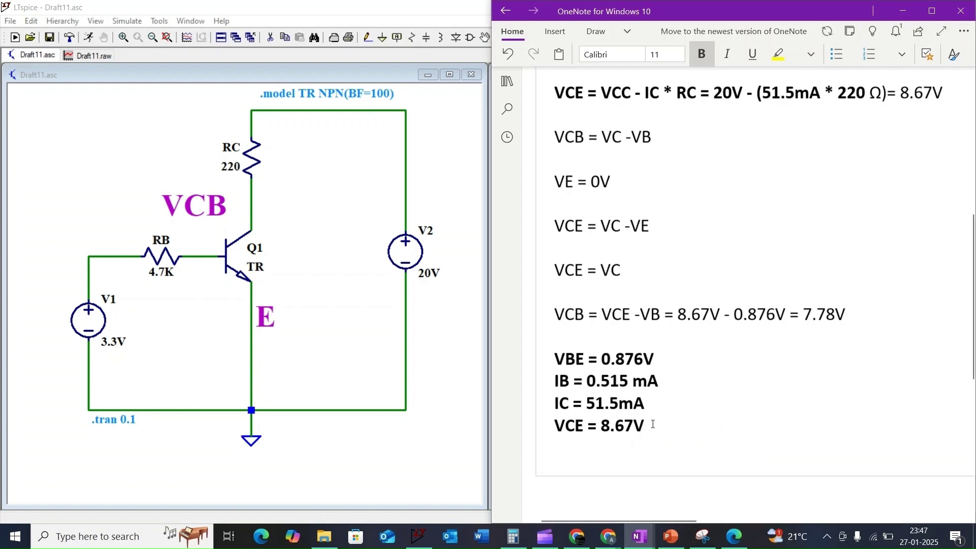
{"action": "type", "text": "VCB = 7.78V"}
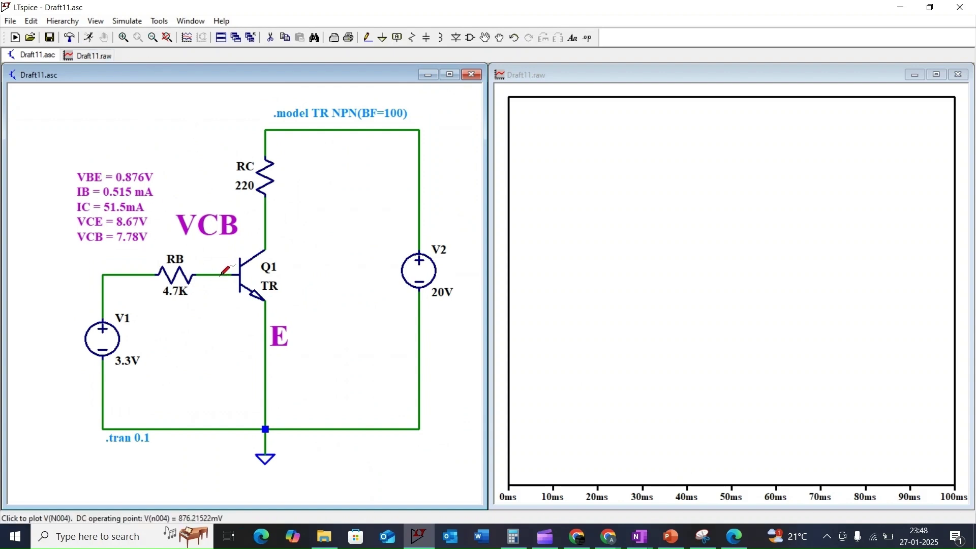
Plot the base-emitter voltage V(n004) with a cursor, then the RB current, reading -515.7µA
{"action": "left_click_drag", "start_coordinate": [225, 273], "coordinate": [268, 336]}
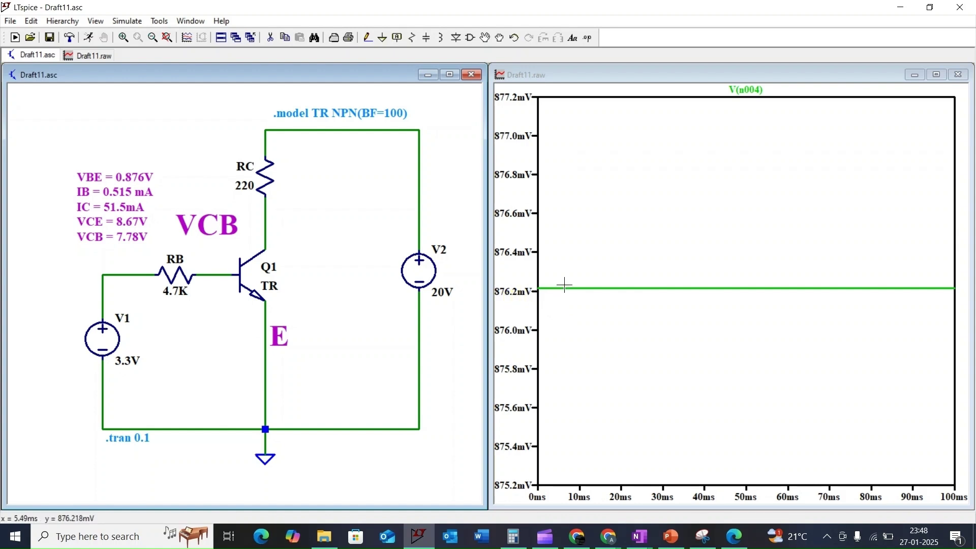
{"action": "left_click", "coordinate": [751, 78]}
{"action": "left_click", "coordinate": [746, 90]}
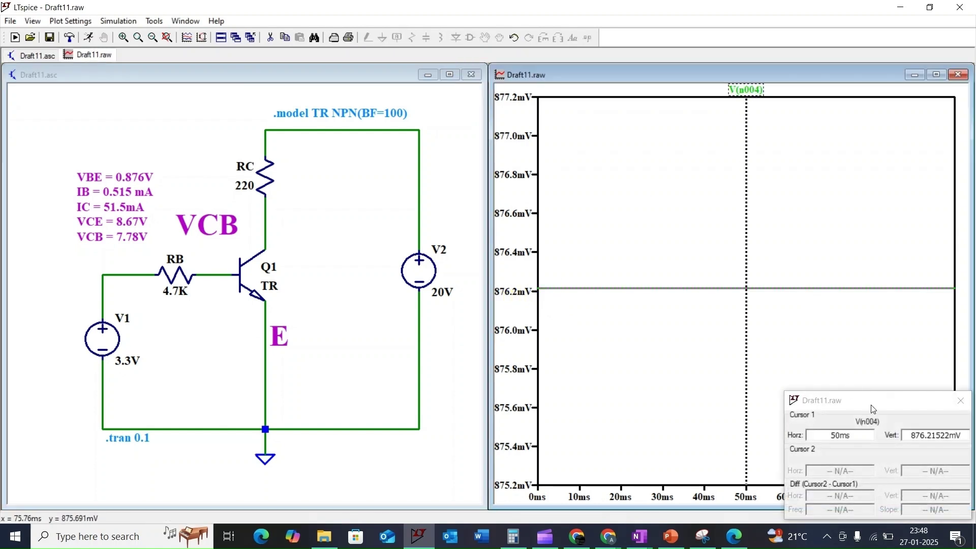
{"action": "left_click_drag", "start_coordinate": [871, 409], "coordinate": [843, 345]}
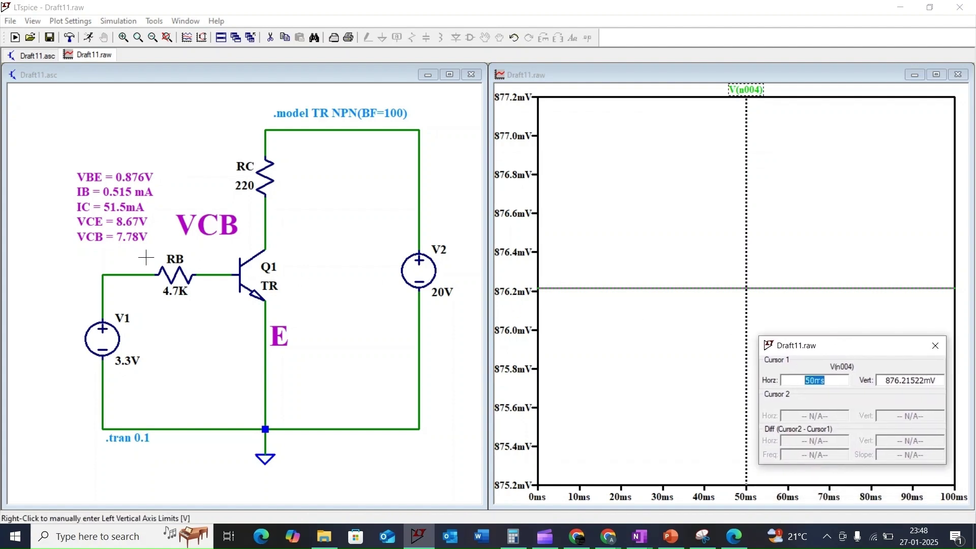
{"action": "left_click", "coordinate": [176, 275]}
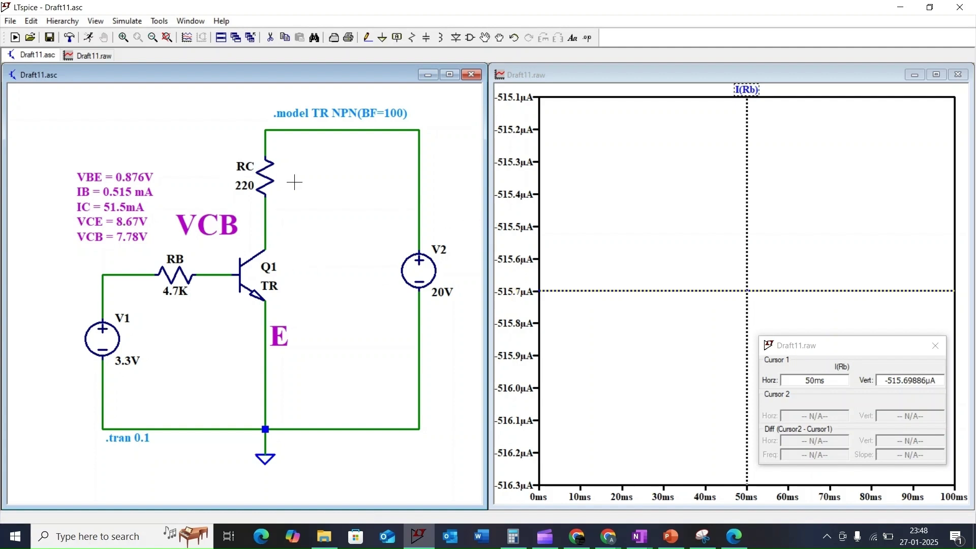
Plot the RC current (about -51.57mA), then the collector voltage V(n002), reading 8.654624V
{"action": "left_click", "coordinate": [266, 176]}
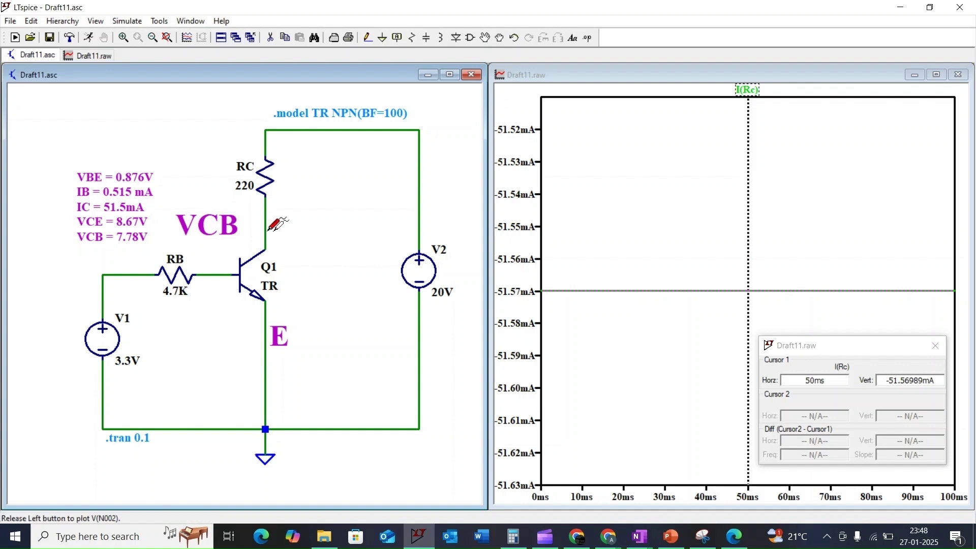
{"action": "left_click", "coordinate": [268, 355]}
{"action": "left_click", "coordinate": [268, 355]}
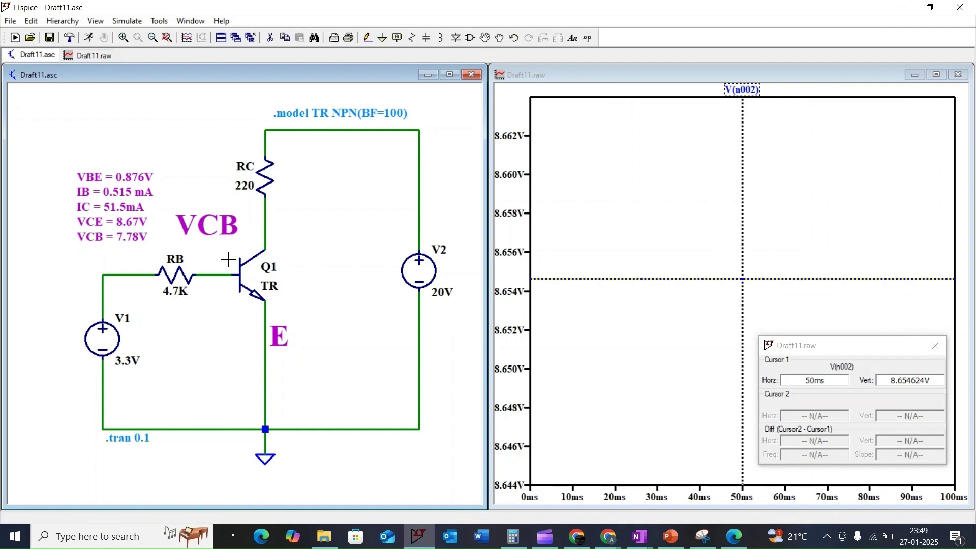
Probe from collector to base to show V(N002,N004) alone, reading 7.7784088V at 50ms
{"action": "left_click_drag", "start_coordinate": [265, 212], "coordinate": [225, 273]}
{"action": "left_click_drag", "start_coordinate": [265, 213], "coordinate": [224, 273]}
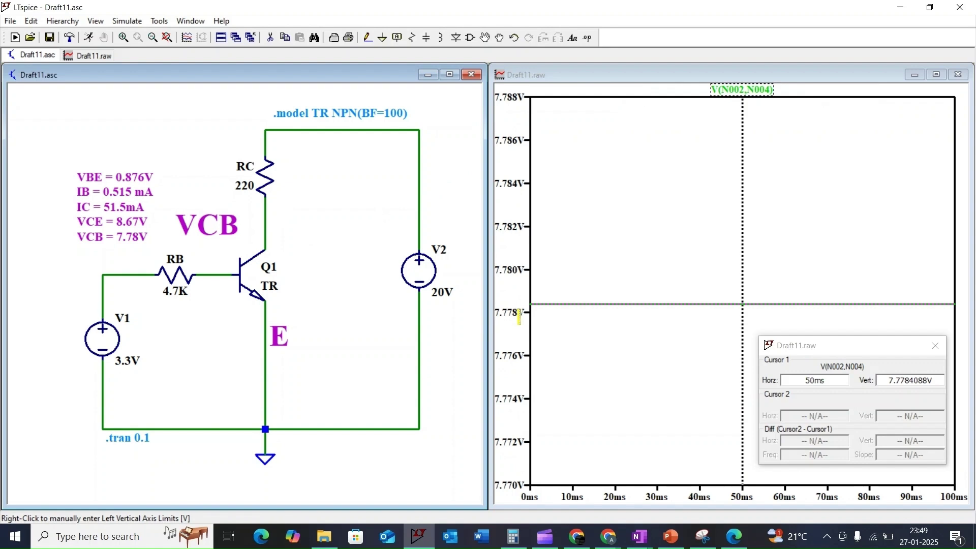